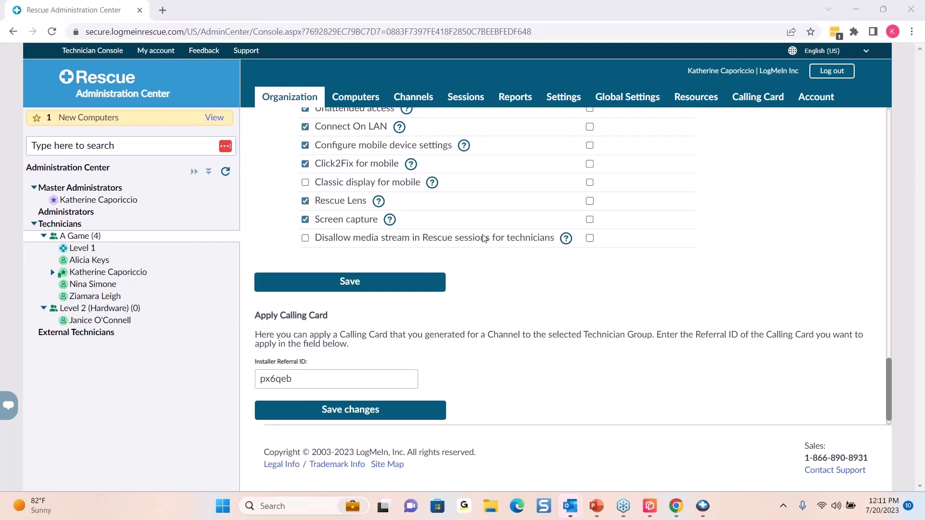
Scroll to the A Game group's permissions and highlight the enabled Rescue Lens checkbox.
{"action": "scroll", "coordinate": [509, 300], "scroll_direction": "up", "scroll_amount": 8}
{"action": "scroll", "coordinate": [508, 300], "scroll_direction": "up", "scroll_amount": 15}
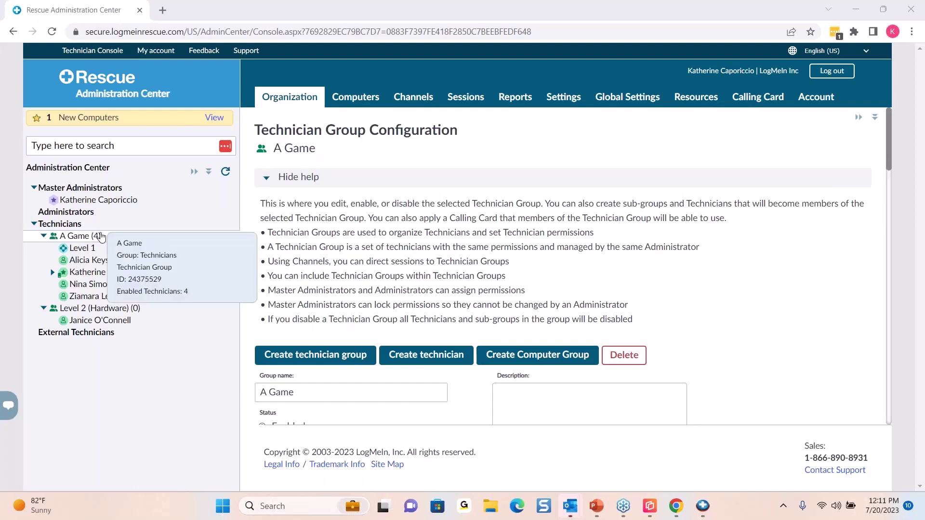
{"action": "mouse_move", "coordinate": [96, 237]}
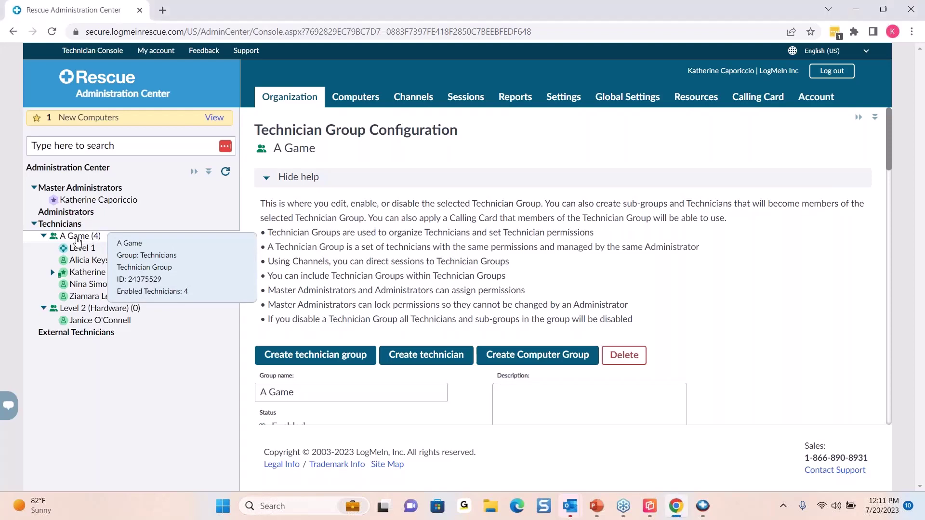
{"action": "scroll", "coordinate": [568, 265], "scroll_direction": "down", "scroll_amount": 10}
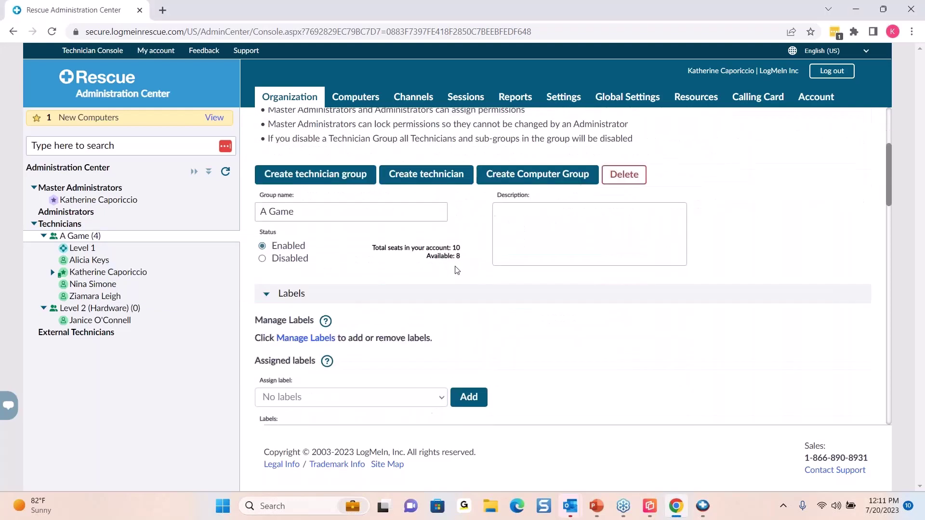
{"action": "scroll", "coordinate": [454, 283], "scroll_direction": "down", "scroll_amount": 10}
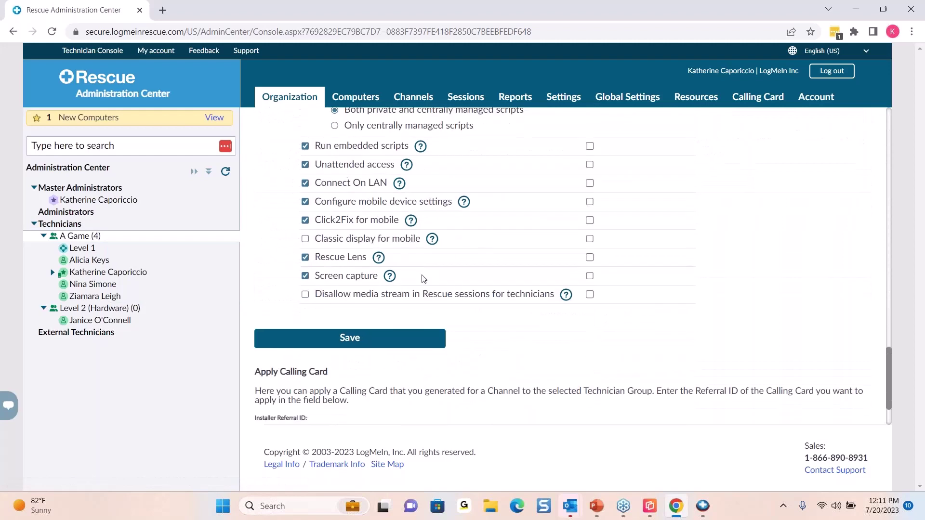
{"action": "left_click_drag", "start_coordinate": [368, 259], "coordinate": [302, 263]}
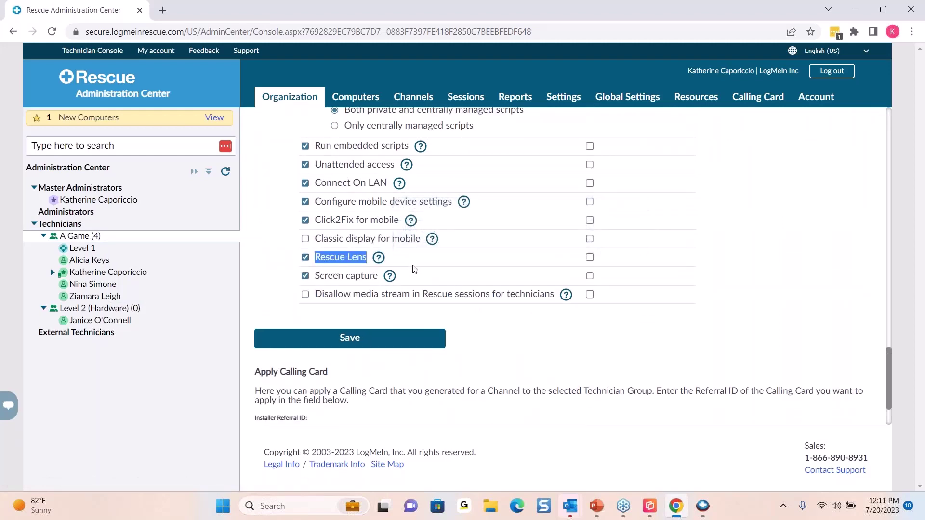
{"action": "left_click", "coordinate": [416, 263]}
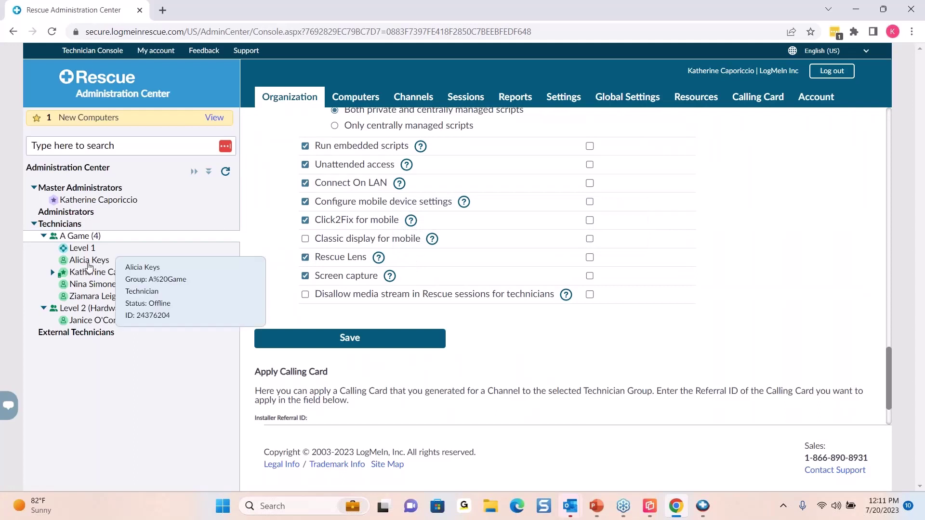
{"action": "mouse_move", "coordinate": [96, 312]}
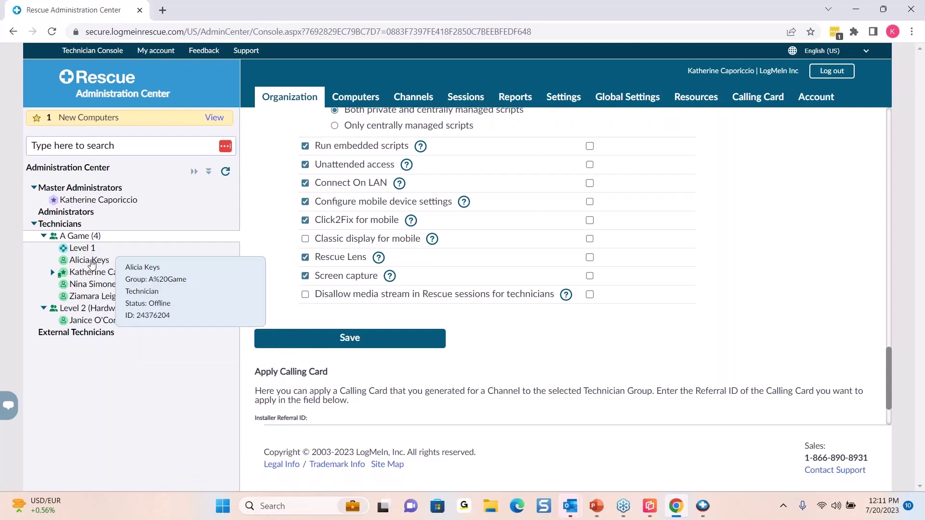
{"action": "mouse_move", "coordinate": [91, 275]}
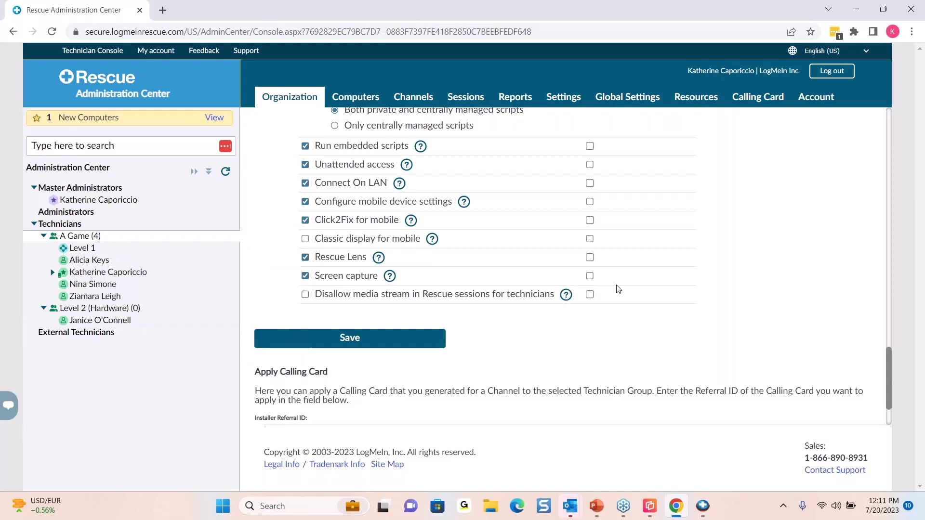
{"action": "mouse_move", "coordinate": [712, 504]}
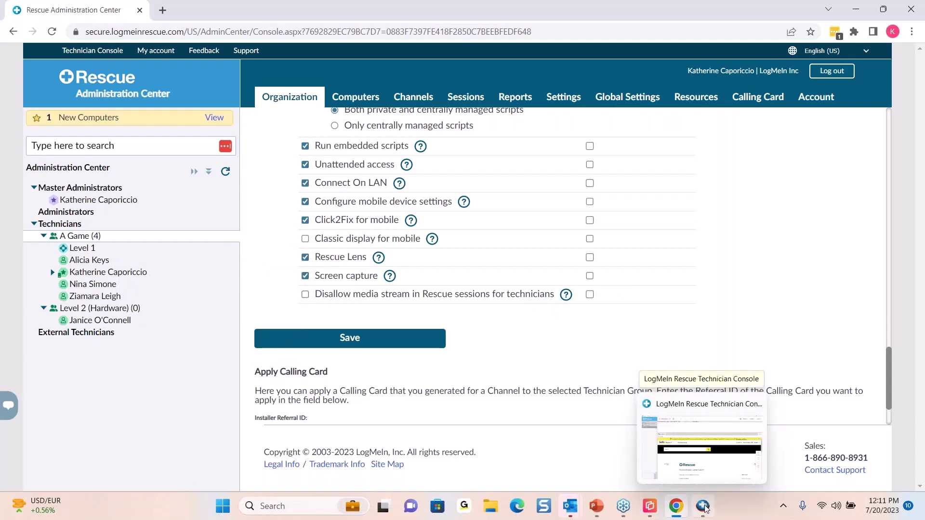
Start a new session in the Technician Console with Rescue Lens as the session type.
{"action": "left_click", "coordinate": [704, 507]}
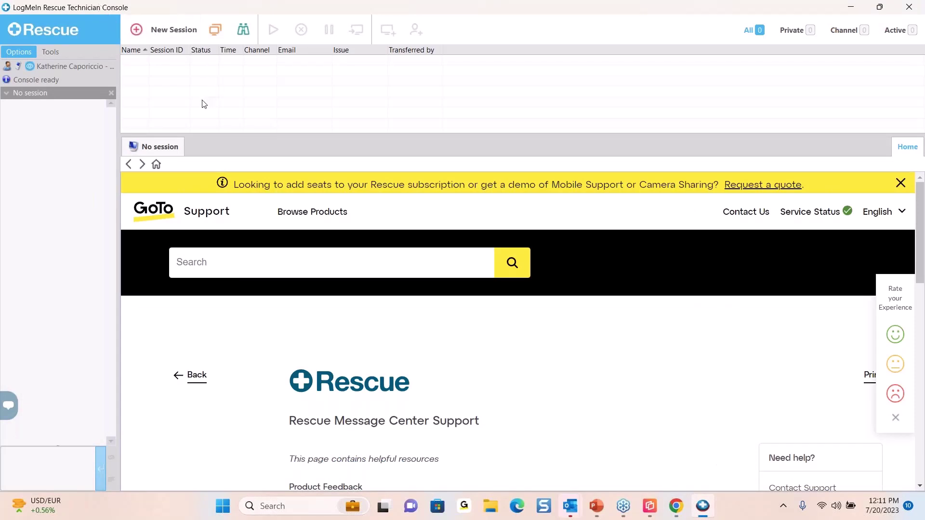
{"action": "left_click", "coordinate": [176, 30]}
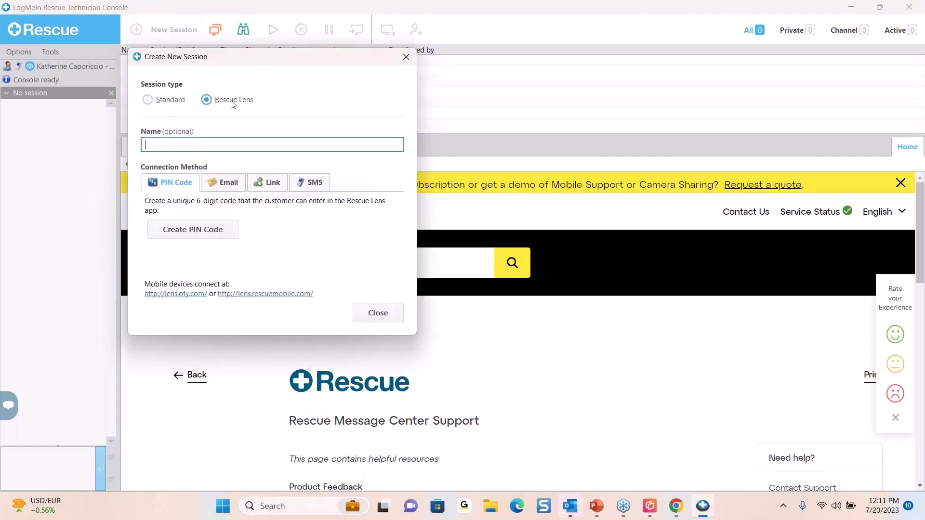
{"action": "left_click", "coordinate": [148, 103]}
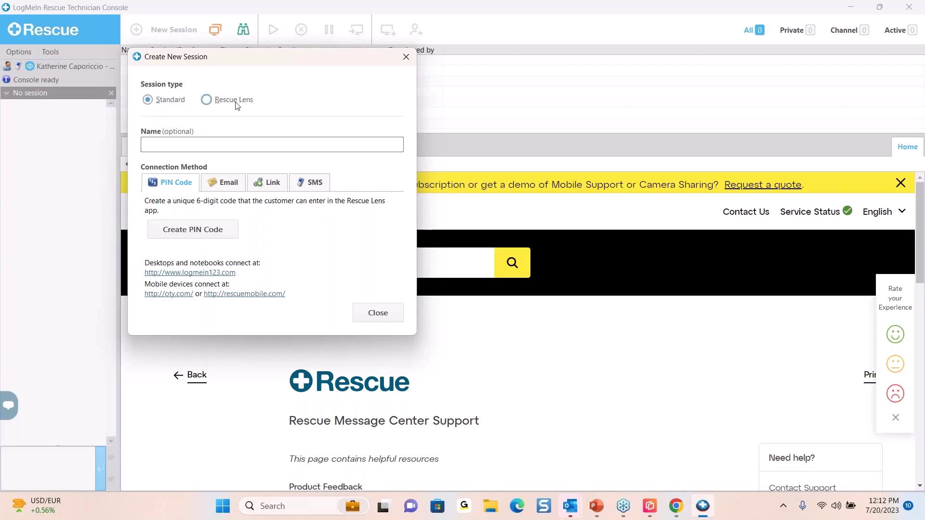
{"action": "left_click", "coordinate": [207, 100]}
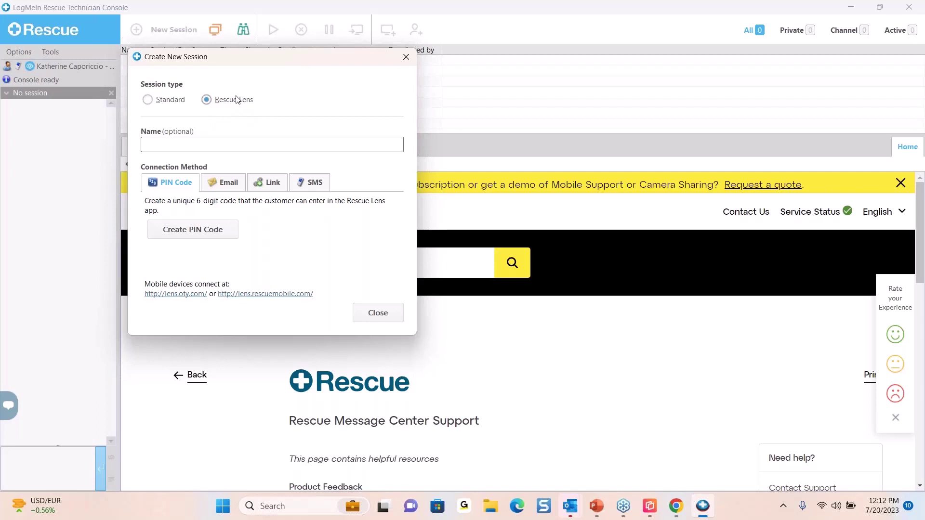
Enter the customer's name and generate a 20-minute Rescue Lens PIN code.
{"action": "left_click", "coordinate": [172, 141]}
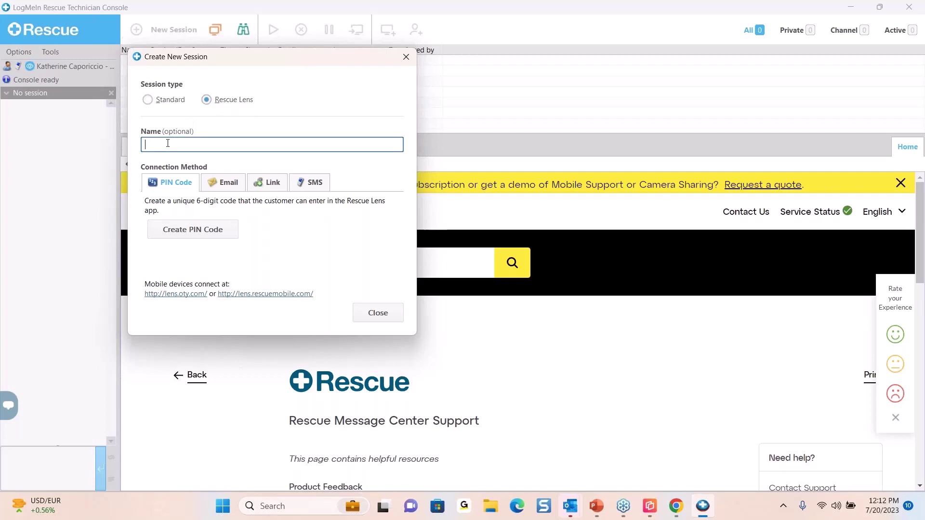
{"action": "type", "text": "Mateo"}
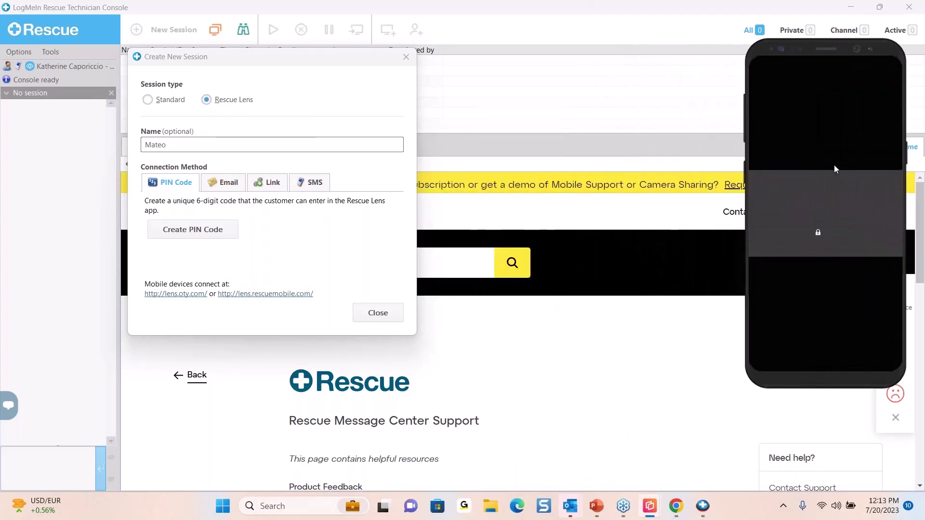
{"action": "left_click_drag", "start_coordinate": [840, 105], "coordinate": [669, 108]}
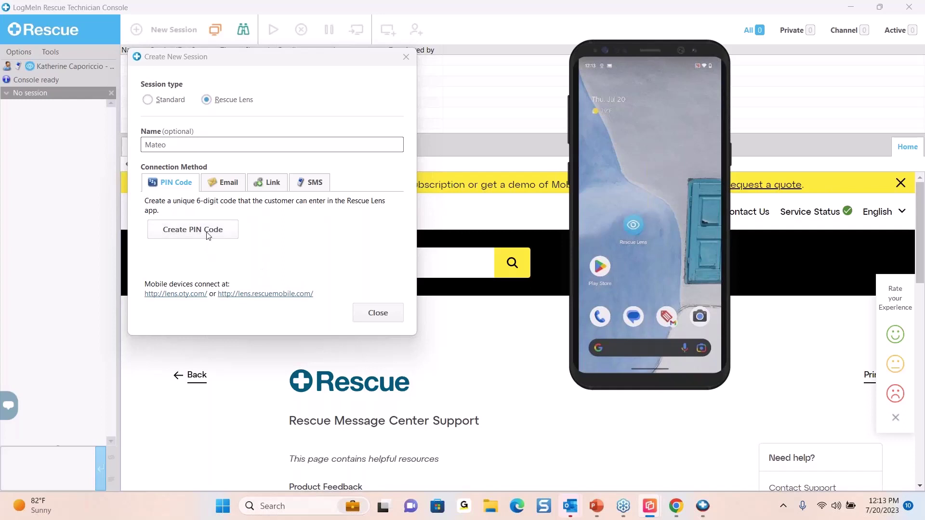
{"action": "left_click", "coordinate": [208, 235]}
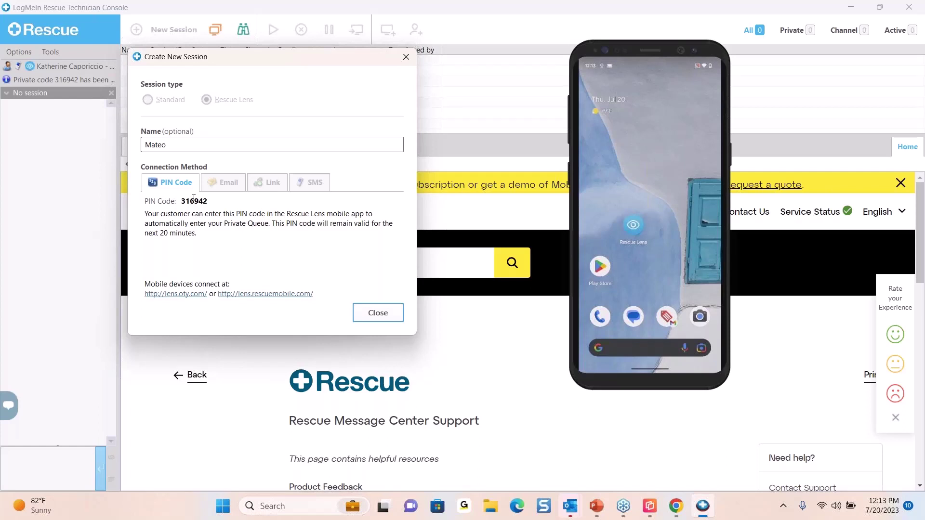
Close the PIN window and create a Rescue Lens email link via the default email client.
{"action": "left_click", "coordinate": [372, 317]}
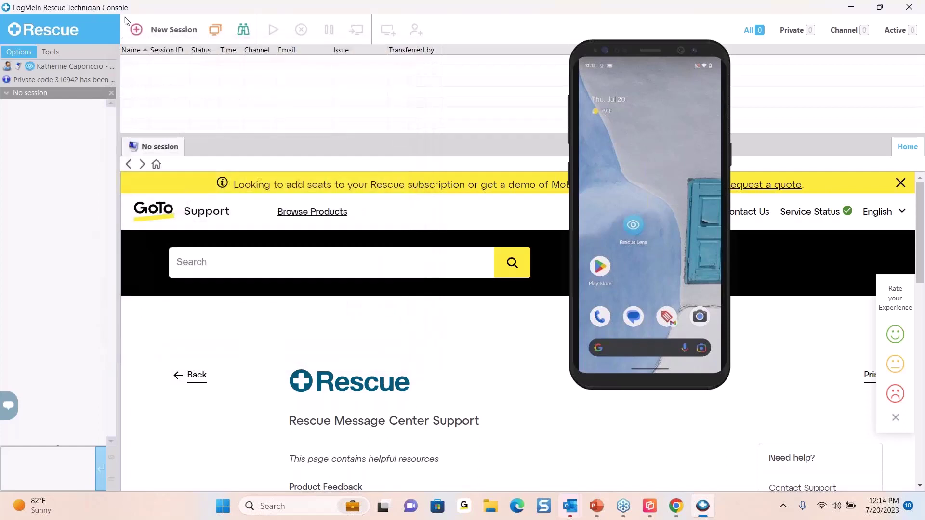
{"action": "left_click", "coordinate": [168, 30]}
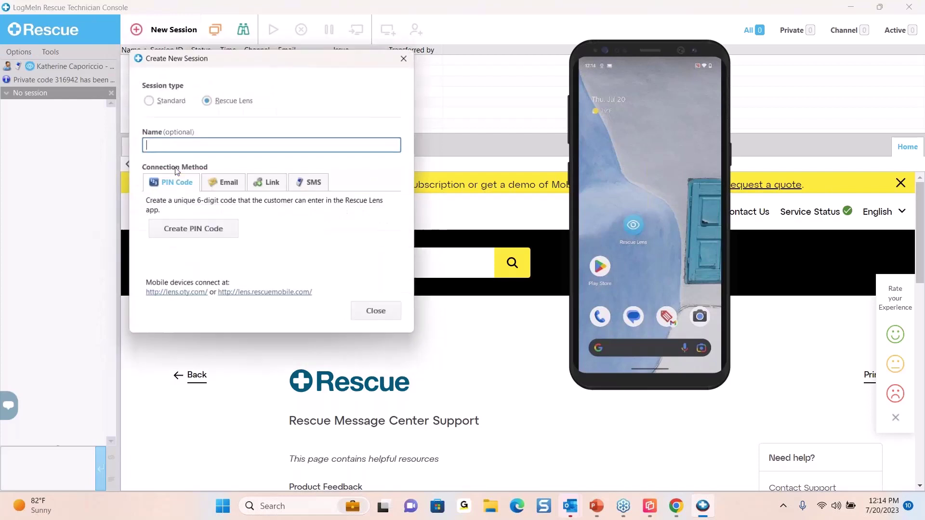
{"action": "left_click", "coordinate": [228, 185]}
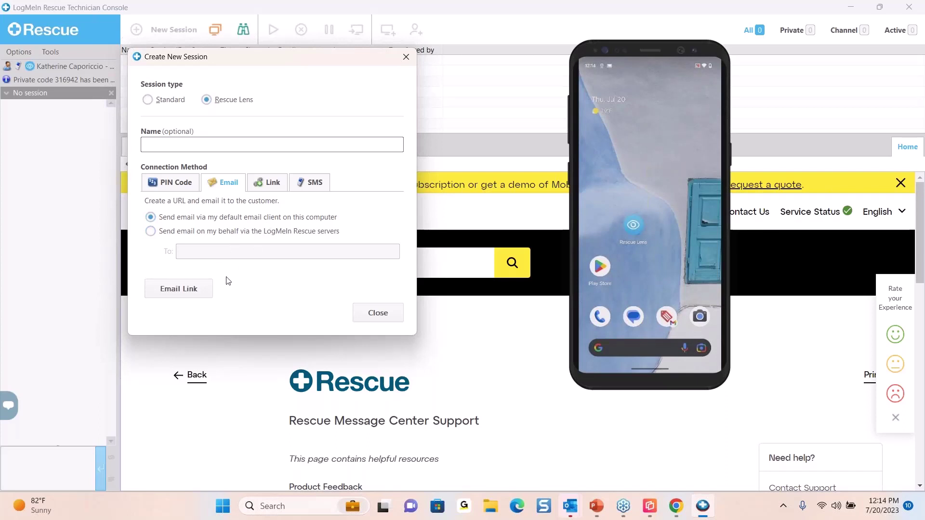
{"action": "left_click", "coordinate": [182, 289]}
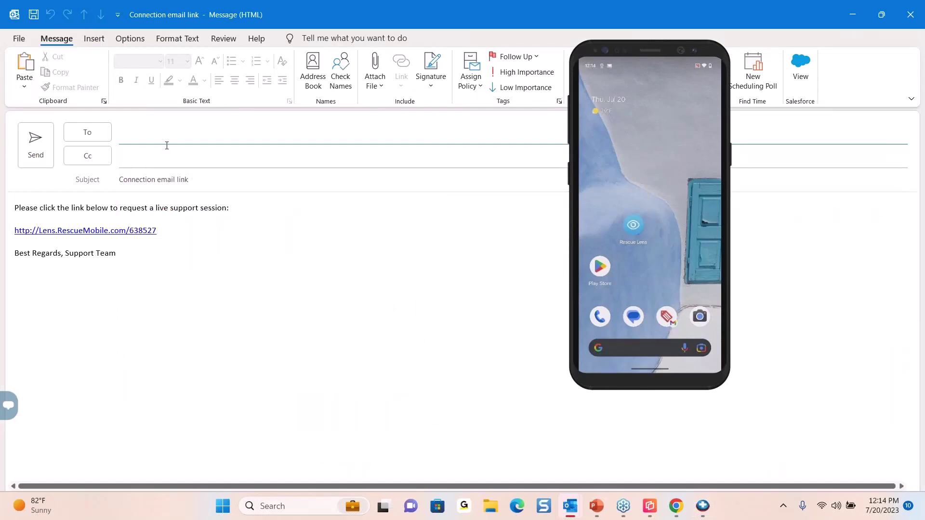
Paste the customer's e-mail address into the connection email and send it.
{"action": "key", "text": "ctrl+v"}
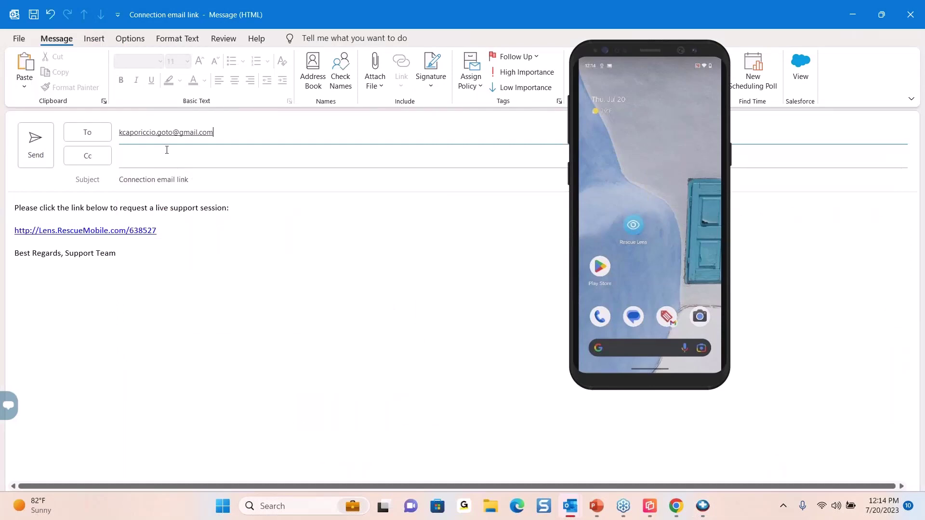
{"action": "left_click", "coordinate": [35, 157]}
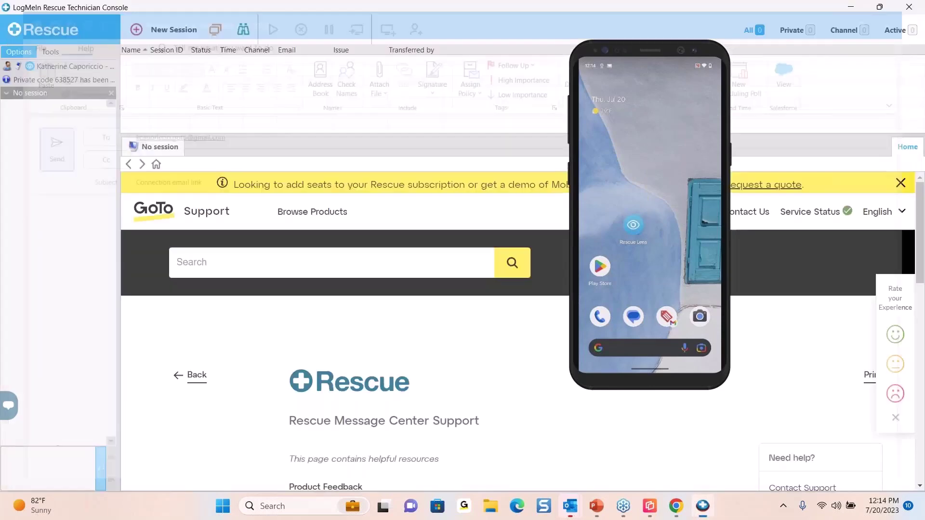
Start another Rescue Lens session and review the Link and SMS connection options.
{"action": "left_click", "coordinate": [164, 29]}
{"action": "left_click", "coordinate": [265, 185]}
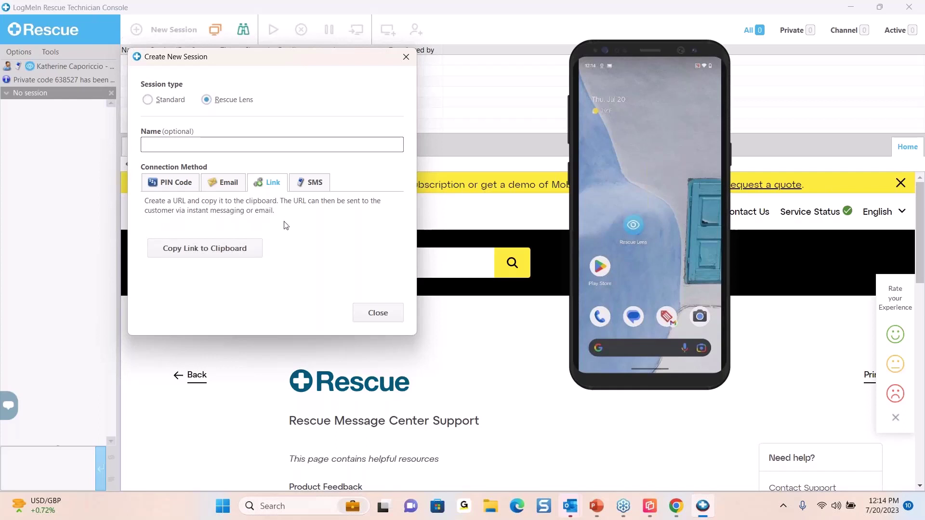
{"action": "left_click", "coordinate": [314, 184]}
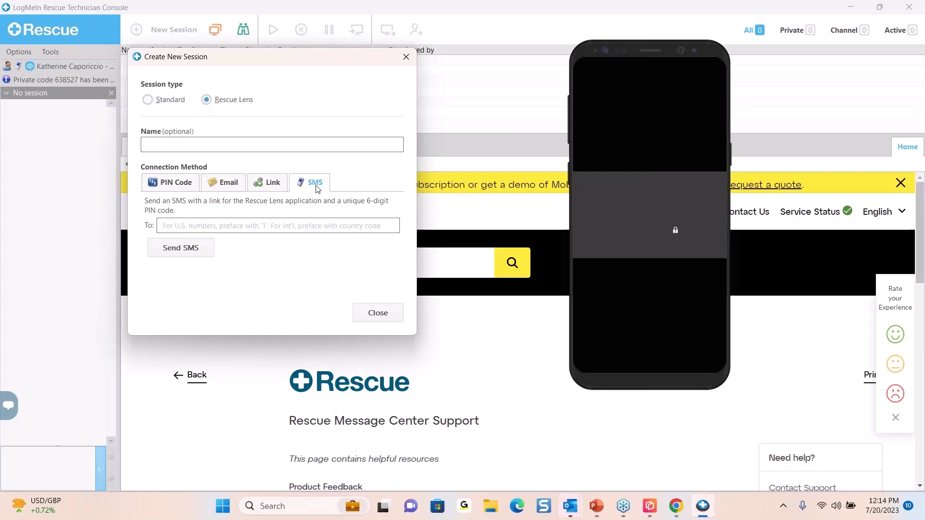
Return to the Email option, then dismiss the Create New Session dialog.
{"action": "left_click", "coordinate": [230, 189]}
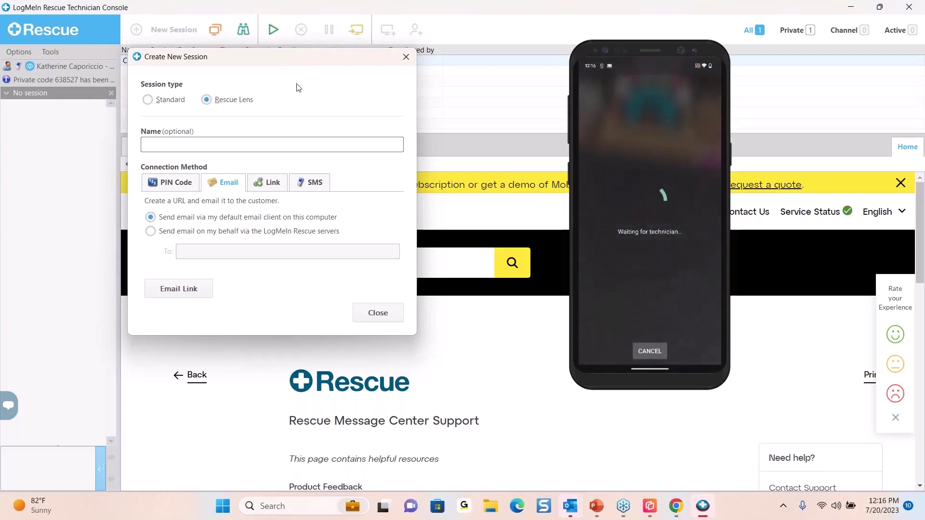
{"action": "left_click", "coordinate": [406, 56]}
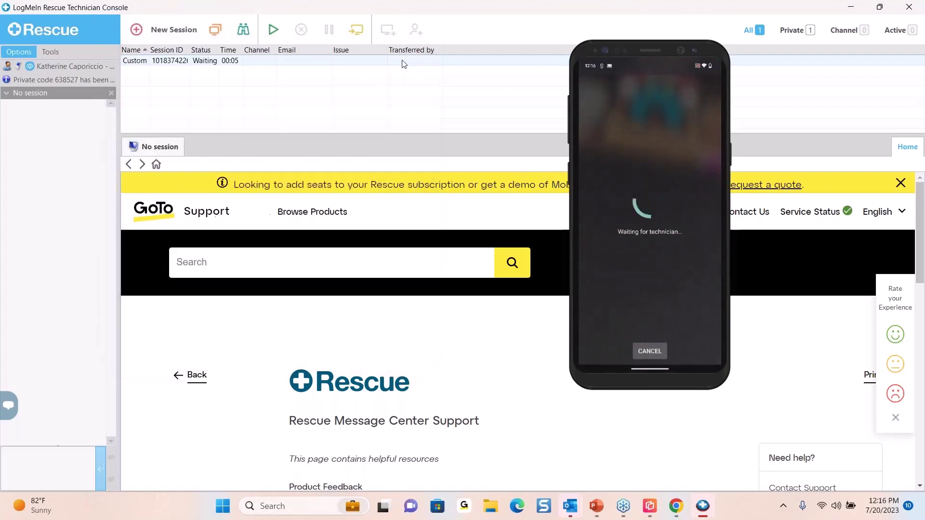
Accept the customer's waiting session and move the phone mirror window aside.
{"action": "left_click", "coordinate": [139, 60]}
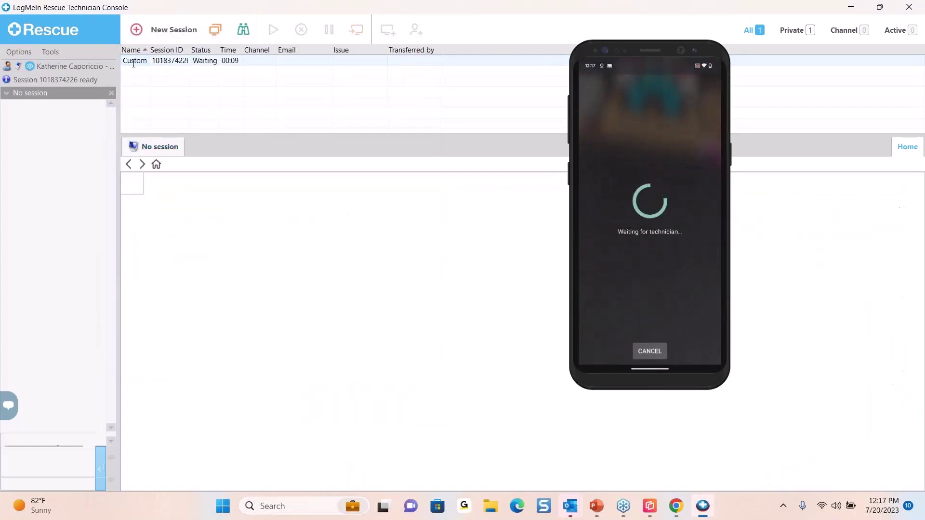
{"action": "double_click", "coordinate": [133, 60]}
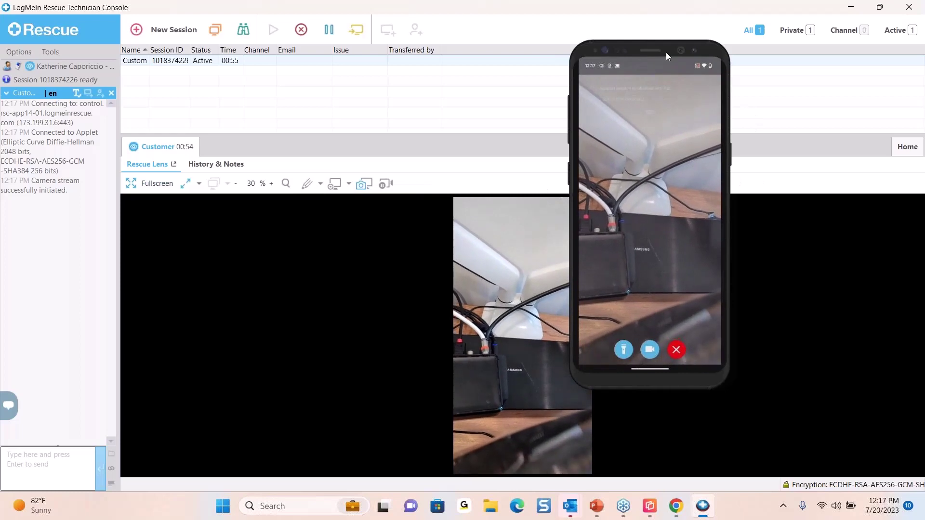
{"action": "left_click_drag", "start_coordinate": [666, 52], "coordinate": [0, 159]}
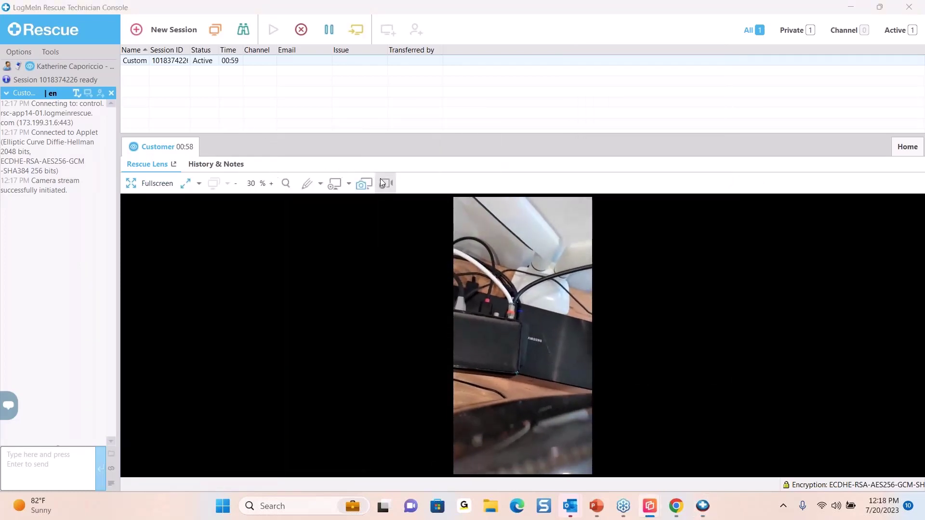
Switch the camera view to fullscreen and zoom out to 95%.
{"action": "left_click", "coordinate": [187, 190]}
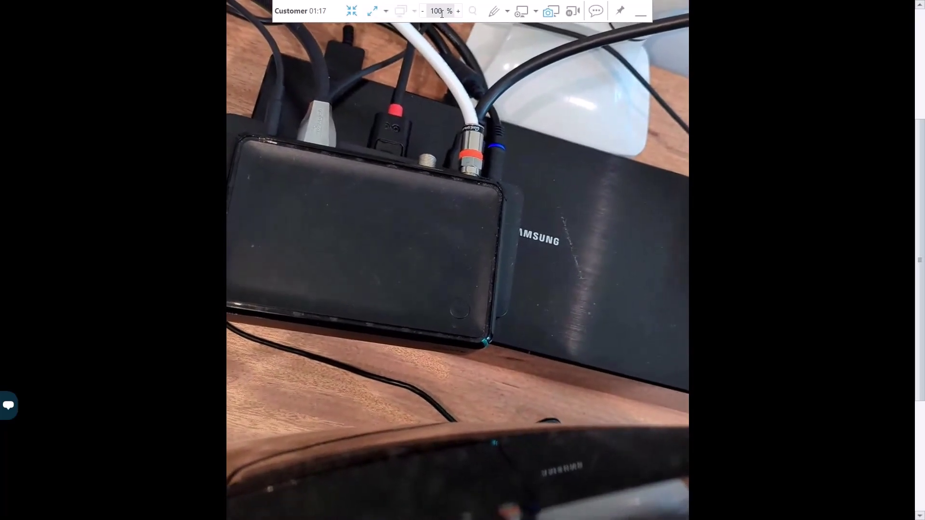
{"action": "left_click", "coordinate": [421, 12]}
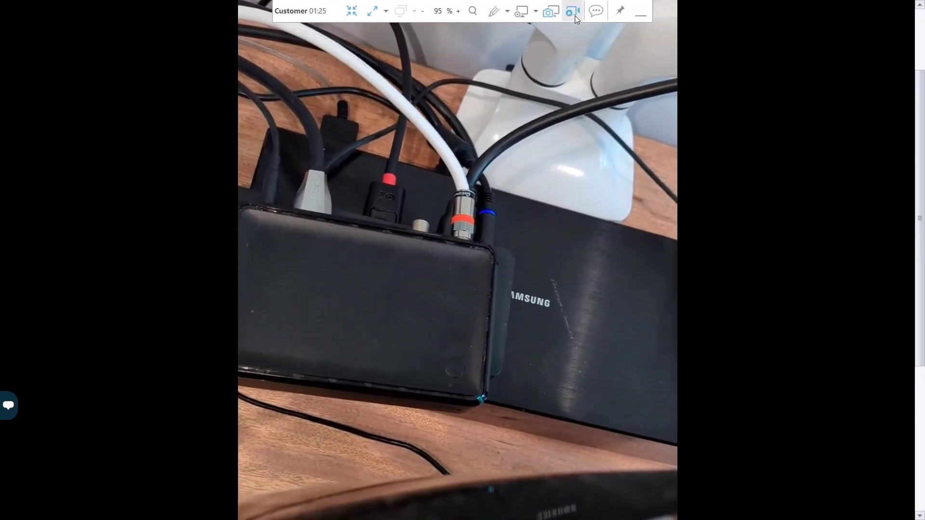
Freeze the customer's live camera stream, ready for whiteboard annotation.
{"action": "left_click", "coordinate": [576, 16]}
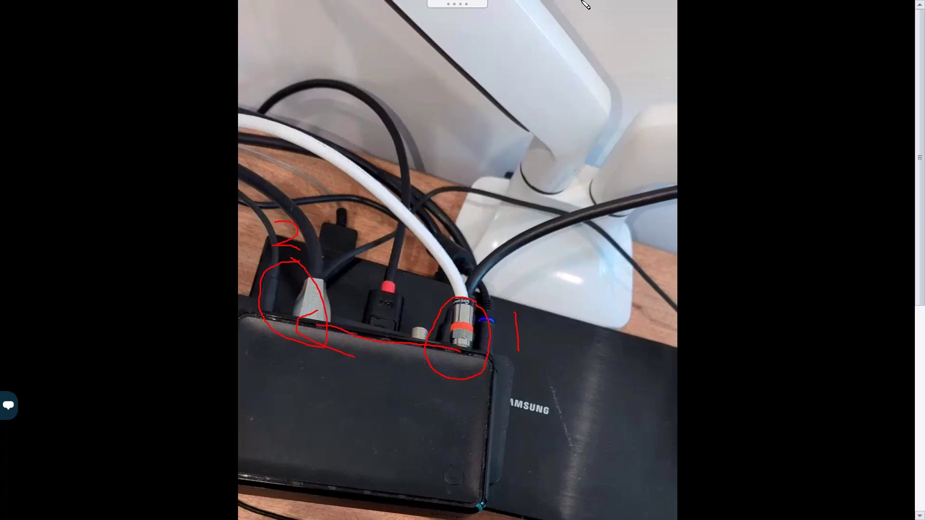
{"action": "mouse_move", "coordinate": [465, 4]}
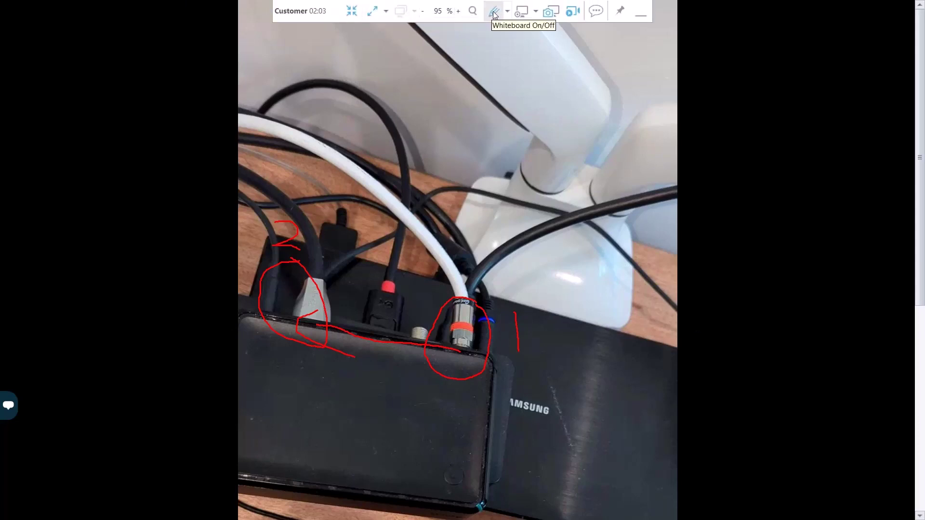
Erase the red whiteboard annotations, toggle whiteboard drawing off, and start screen recording.
{"action": "left_click", "coordinate": [507, 11]}
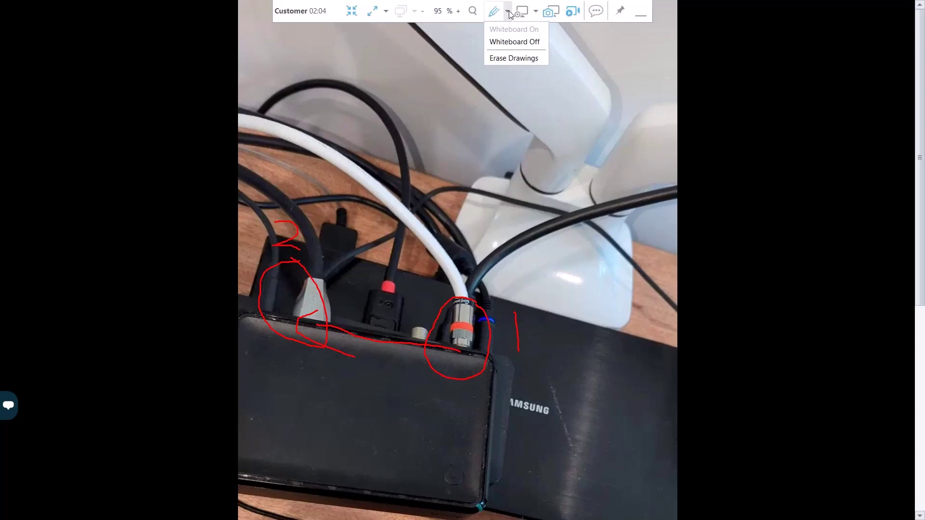
{"action": "left_click", "coordinate": [514, 58]}
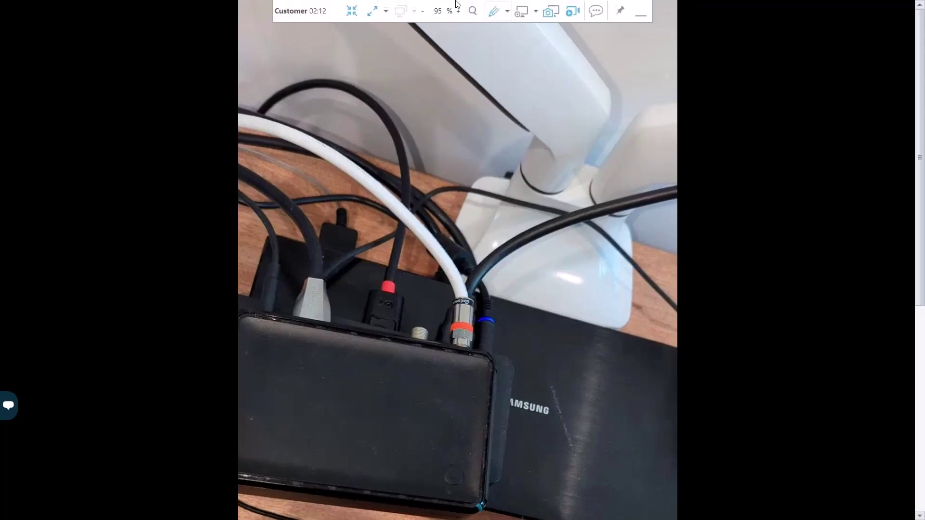
{"action": "left_click", "coordinate": [493, 10]}
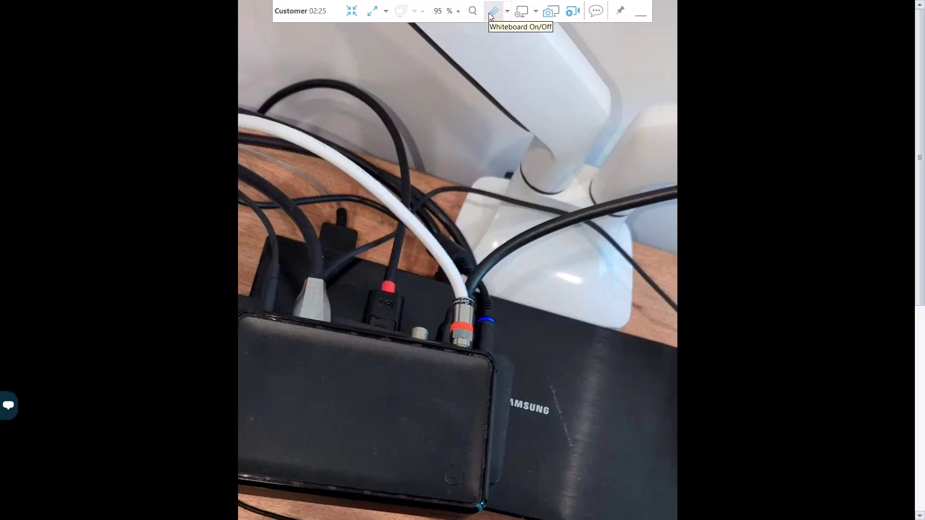
{"action": "left_click", "coordinate": [520, 15]}
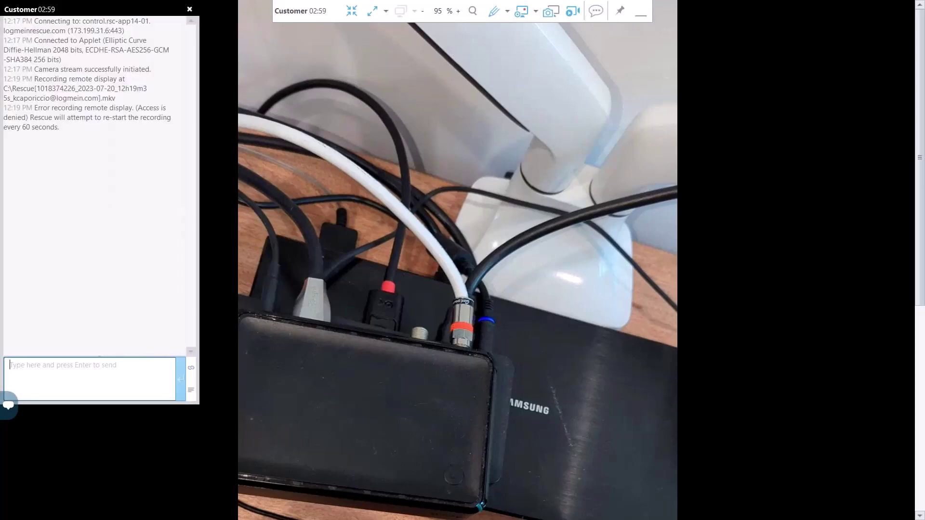
Send 'hi' to the customer in chat and move the phone mirror window left.
{"action": "type", "text": "hi"}
{"action": "key", "text": "Return"}
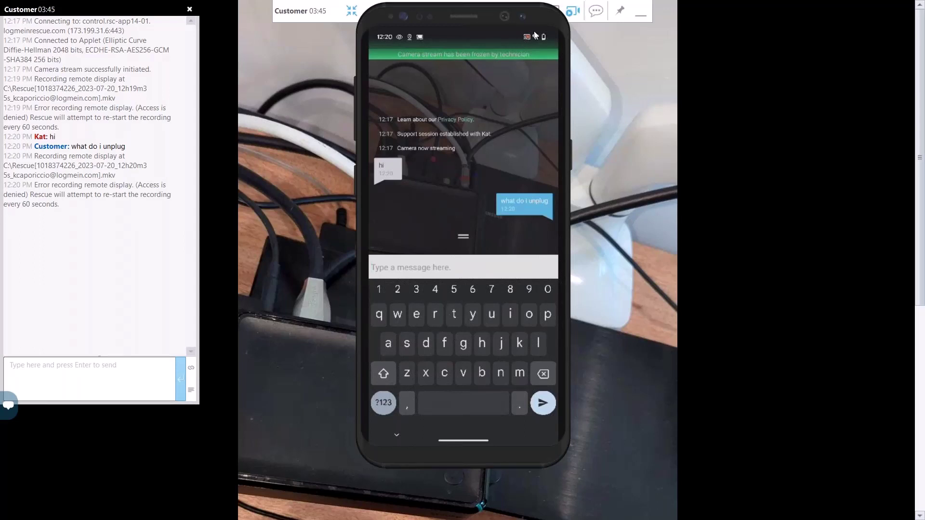
{"action": "left_click_drag", "start_coordinate": [497, 18], "coordinate": [142, 60]}
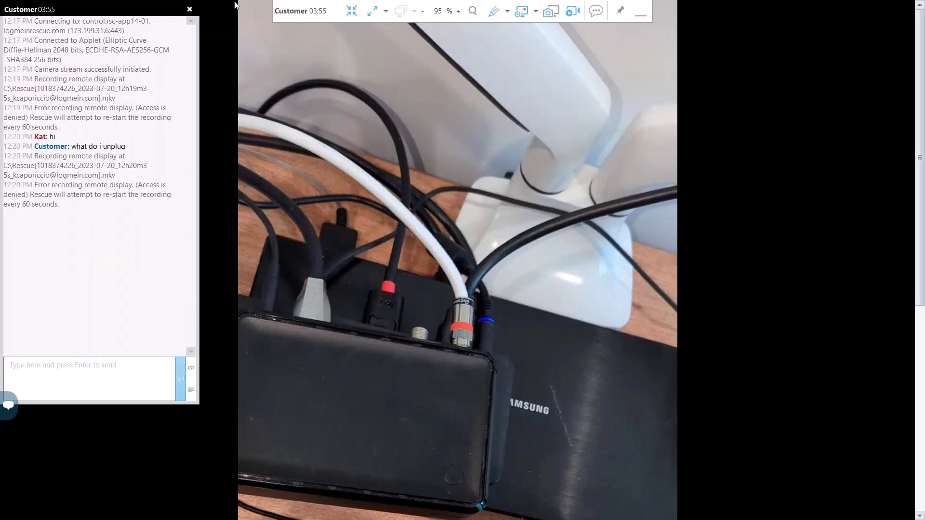
Close chat, exit fullscreen, view the session's Add/Edit Notes, then return to Rescue Lens.
{"action": "left_click", "coordinate": [190, 10]}
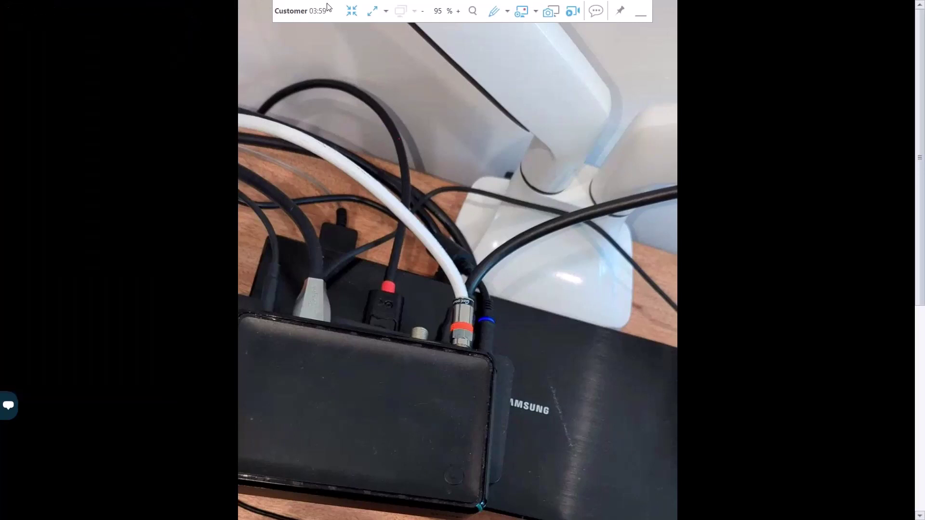
{"action": "left_click", "coordinate": [350, 13]}
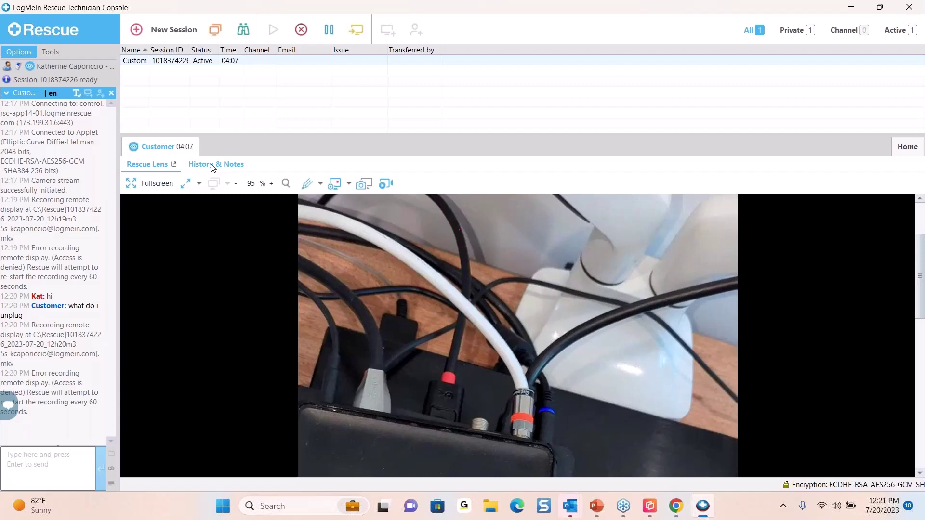
{"action": "left_click", "coordinate": [216, 166]}
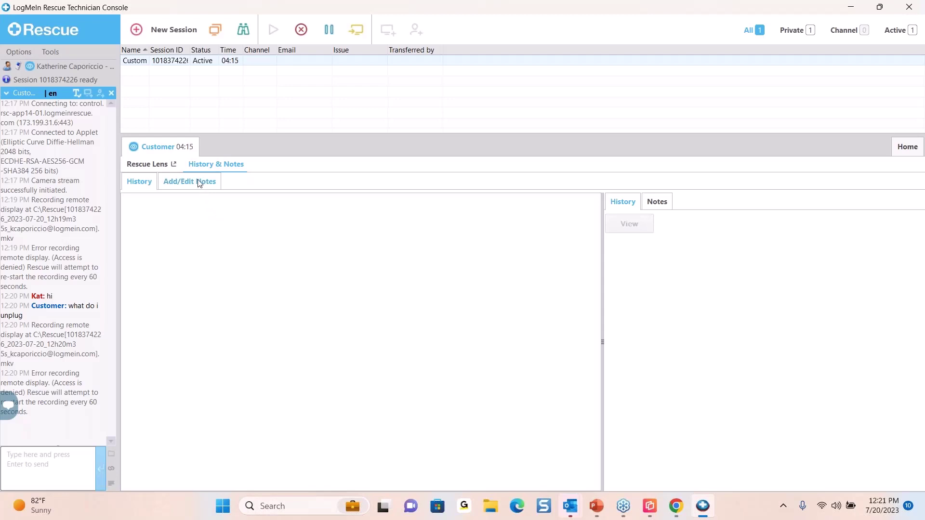
{"action": "left_click", "coordinate": [171, 181]}
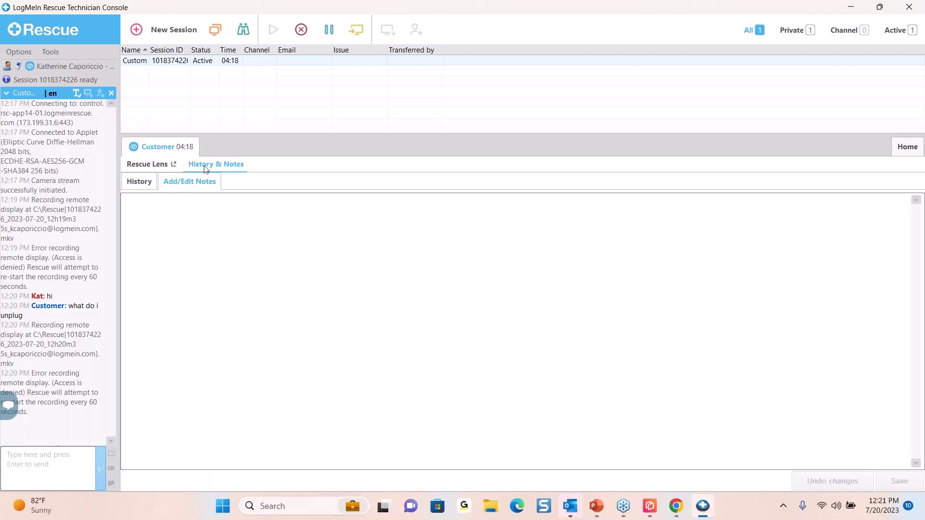
{"action": "left_click", "coordinate": [161, 167]}
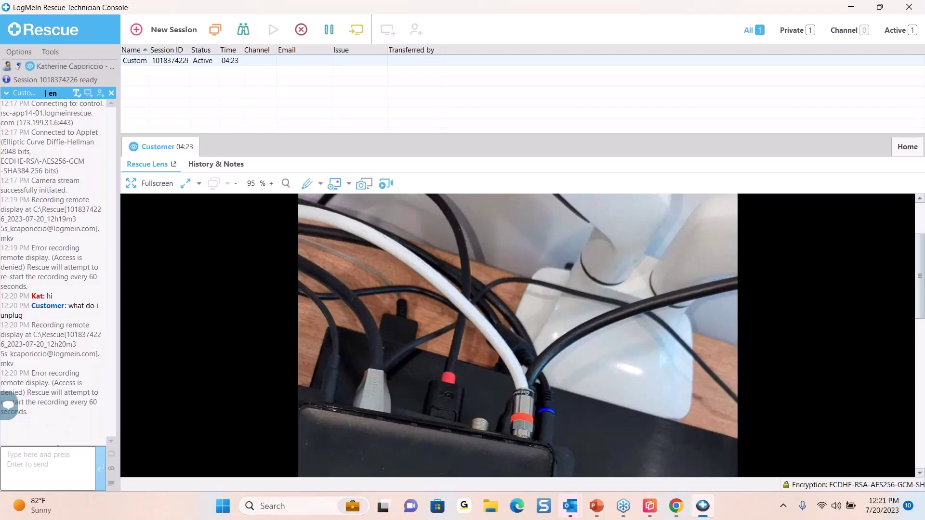
Select the recent chat log entries and switch over to the phone mirror app.
{"action": "left_click_drag", "start_coordinate": [29, 412], "coordinate": [21, 199]}
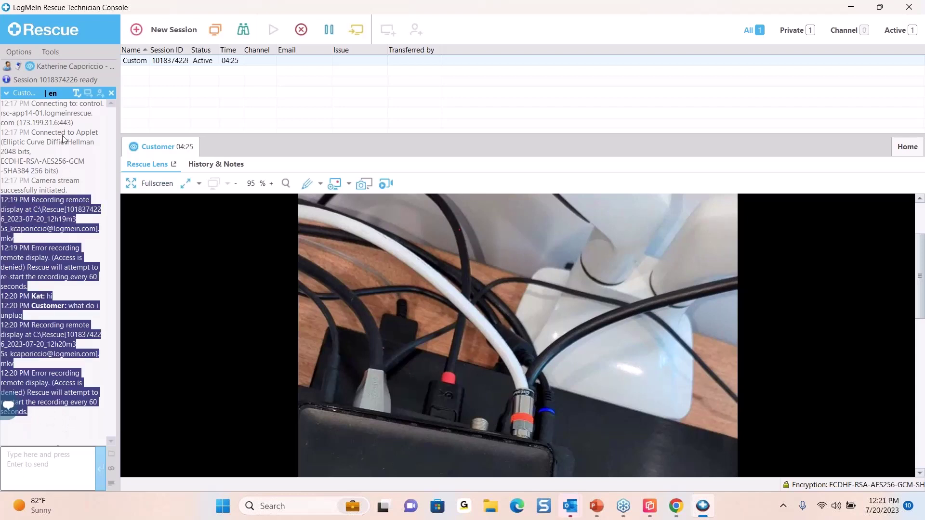
{"action": "left_click", "coordinate": [63, 469]}
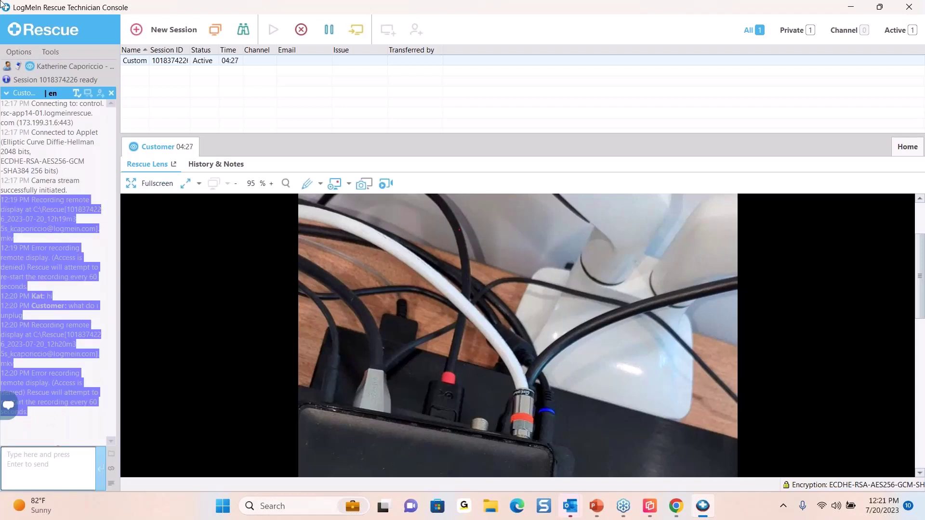
{"action": "key", "text": "alt+Tab"}
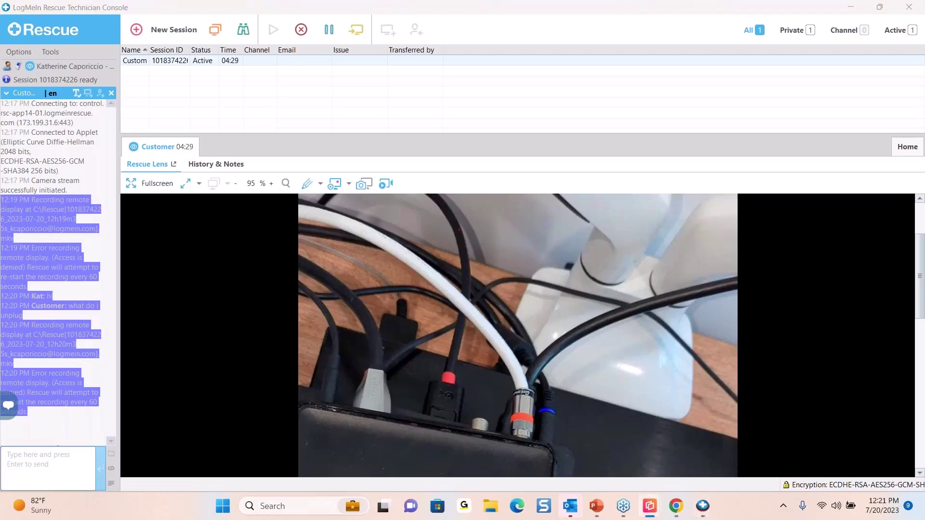
Reposition the phone mirror beside the console and unfreeze the camera stream.
{"action": "left_click_drag", "start_coordinate": [326, 73], "coordinate": [437, 35]}
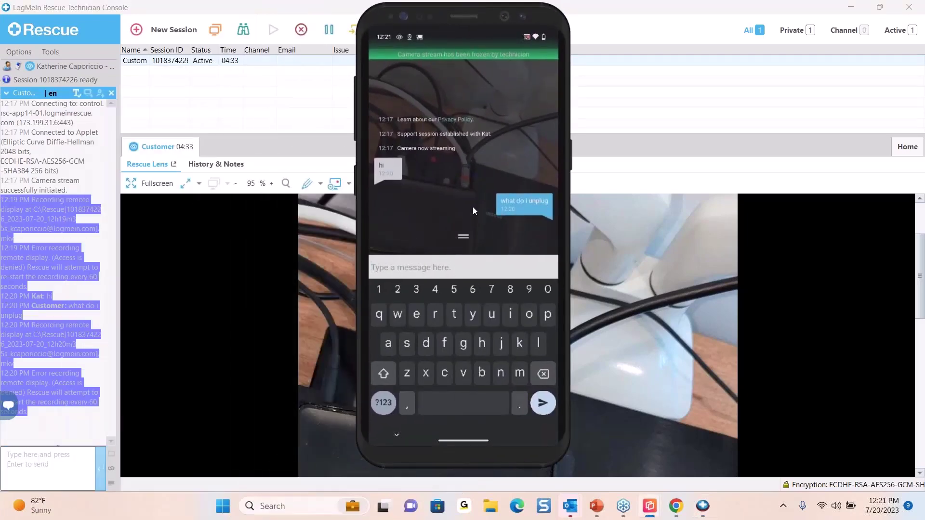
{"action": "left_click", "coordinate": [452, 160]}
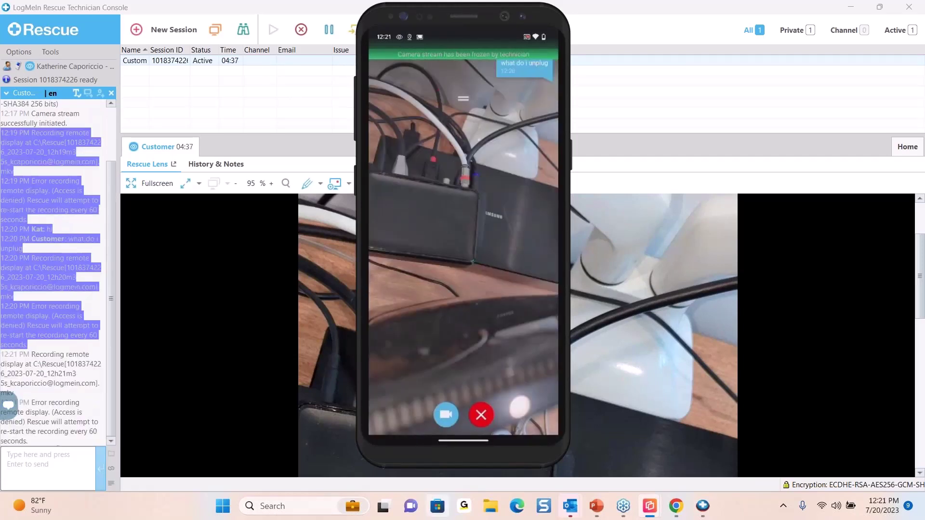
{"action": "left_click_drag", "start_coordinate": [491, 12], "coordinate": [745, 51]}
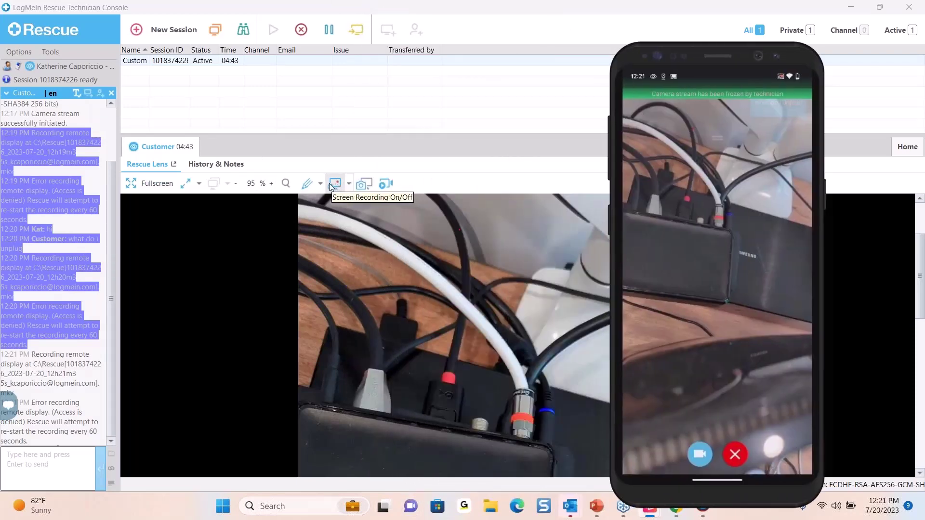
{"action": "left_click", "coordinate": [381, 185]}
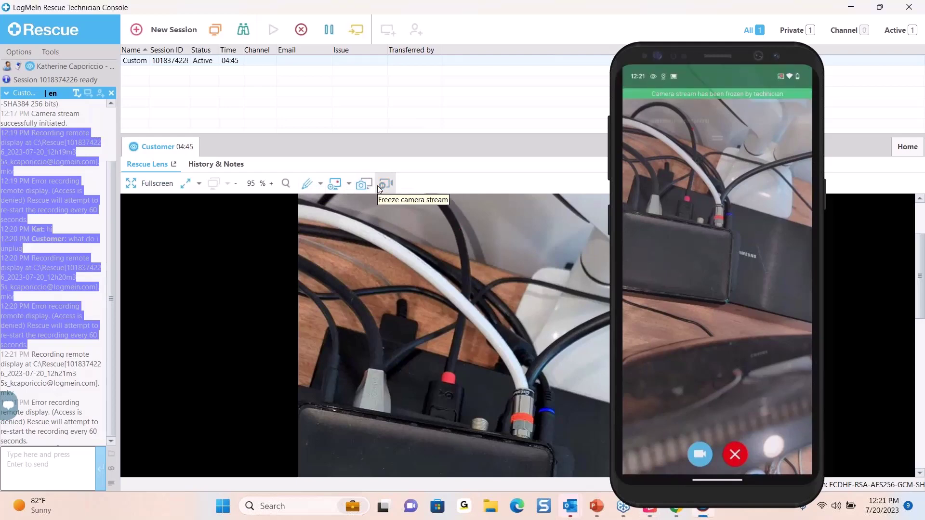
{"action": "left_click", "coordinate": [382, 187]}
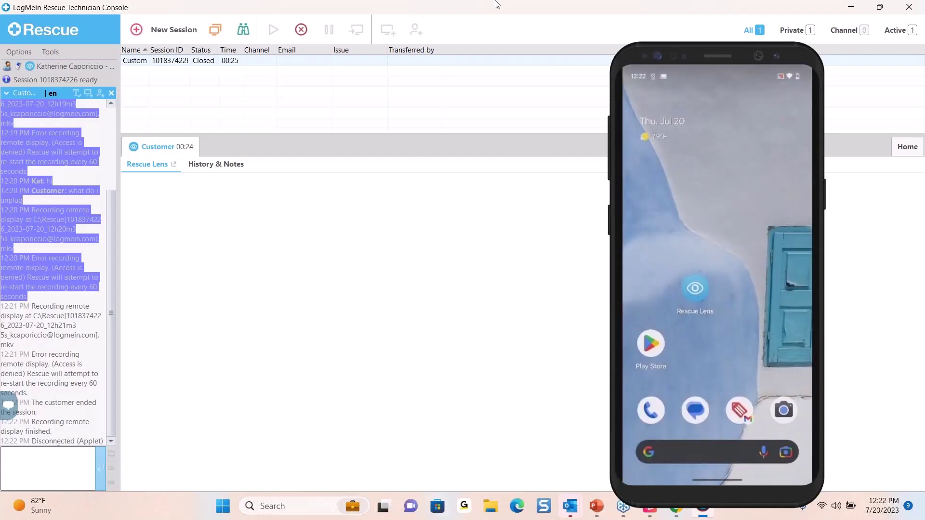
{"action": "left_click_drag", "start_coordinate": [724, 59], "coordinate": [357, 100]}
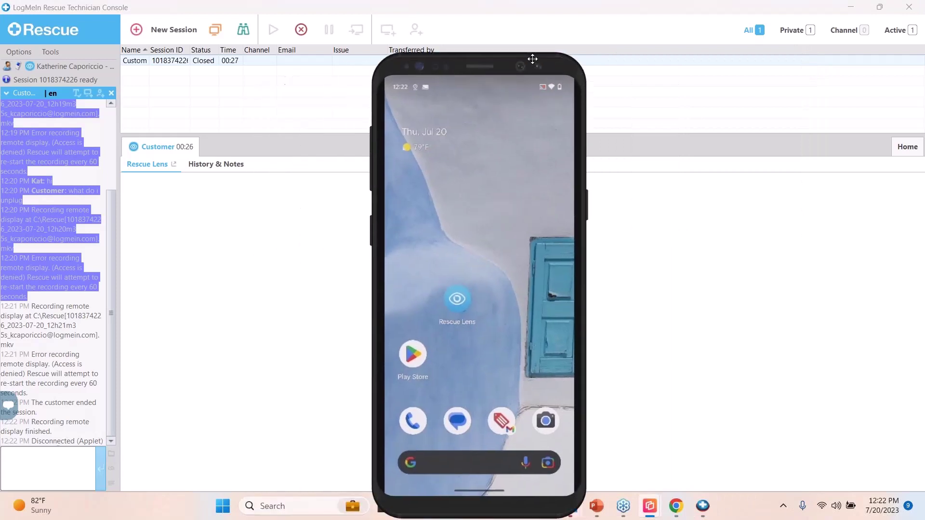